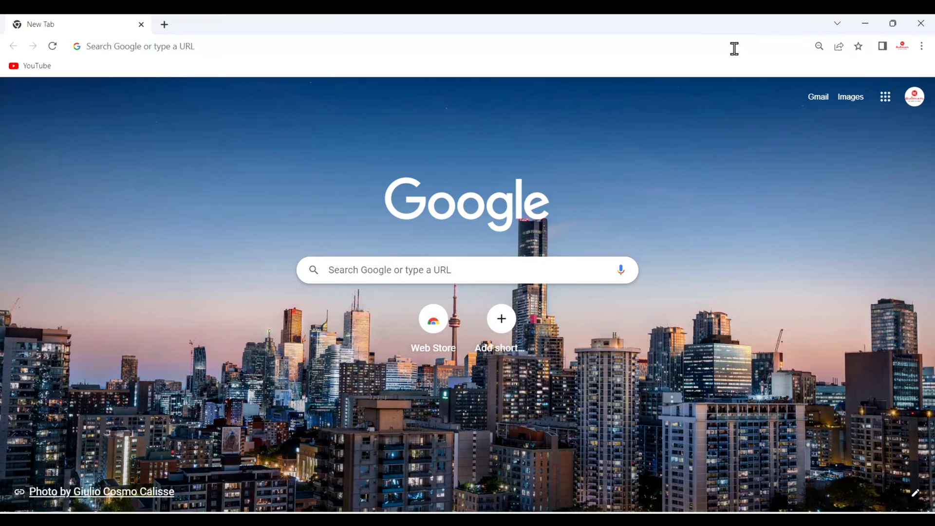
Search the web for "node js download" and open the official Node.js download page
left_click(734, 49)
type("n")
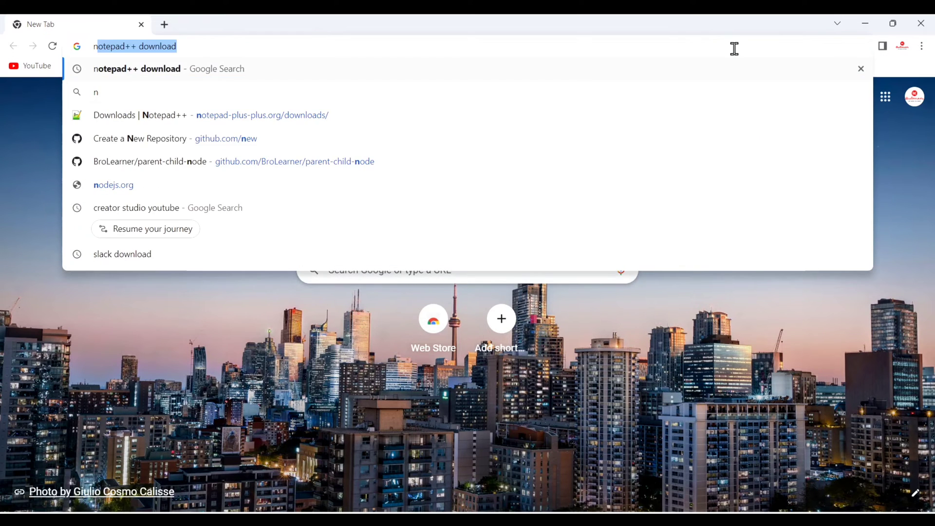
type("ode")
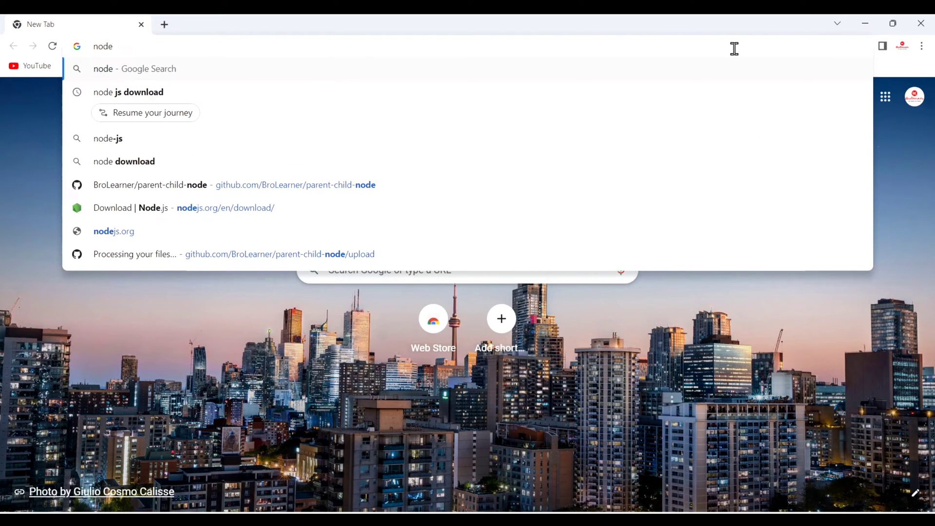
key("Down")
key("Return")
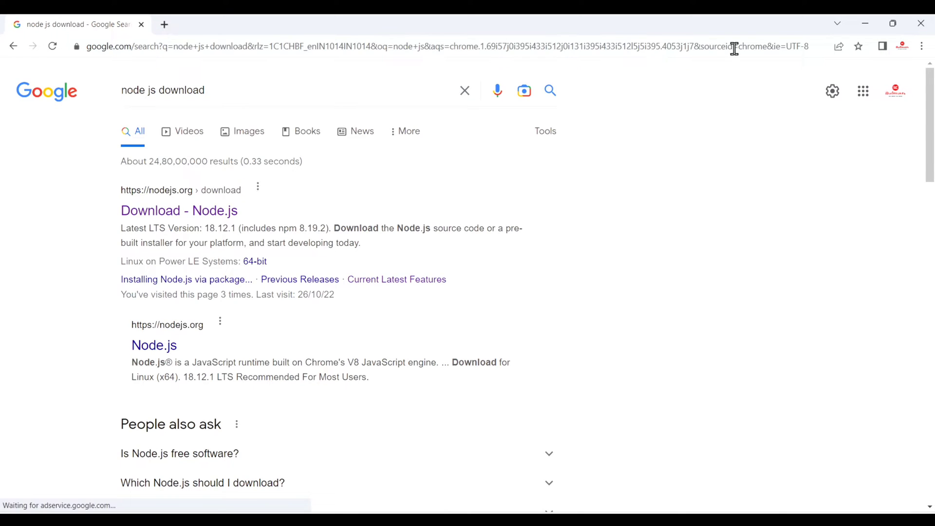
left_click(207, 221)
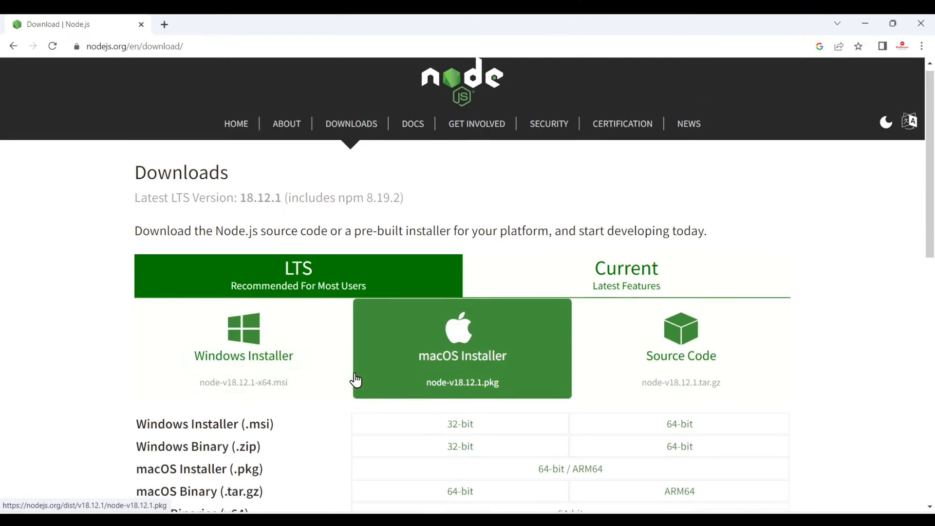
Download the LTS Windows Installer node-v18.12.1-x64.msi from the Node.js downloads page
scroll(355, 381, "down", 8)
scroll(355, 381, "up", 8)
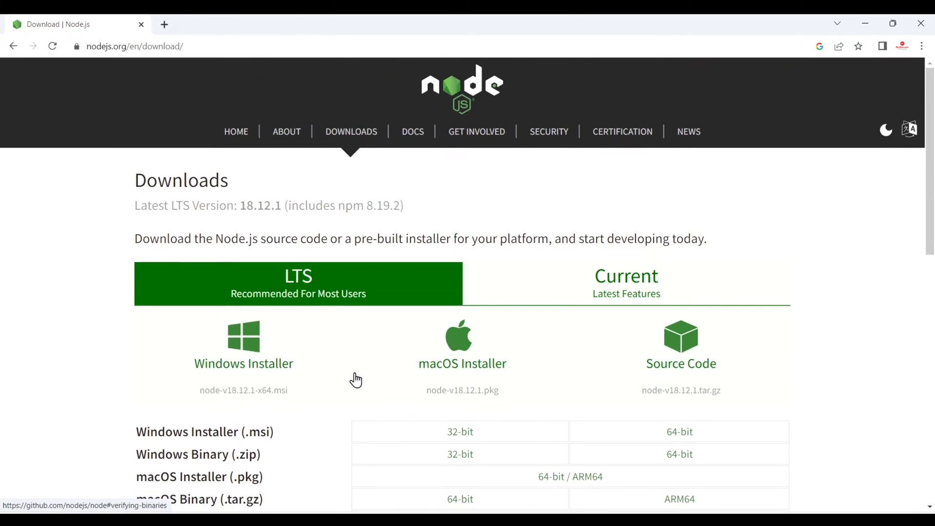
left_click(288, 372)
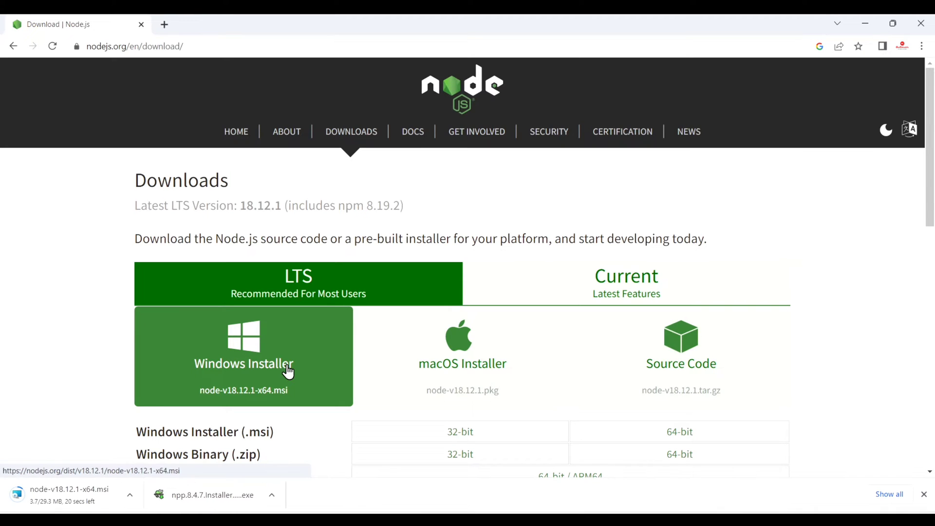
Locate the downloaded node-v18.12.1-x64 installer in its folder, minimize the browser and launch the installer
left_click(887, 494)
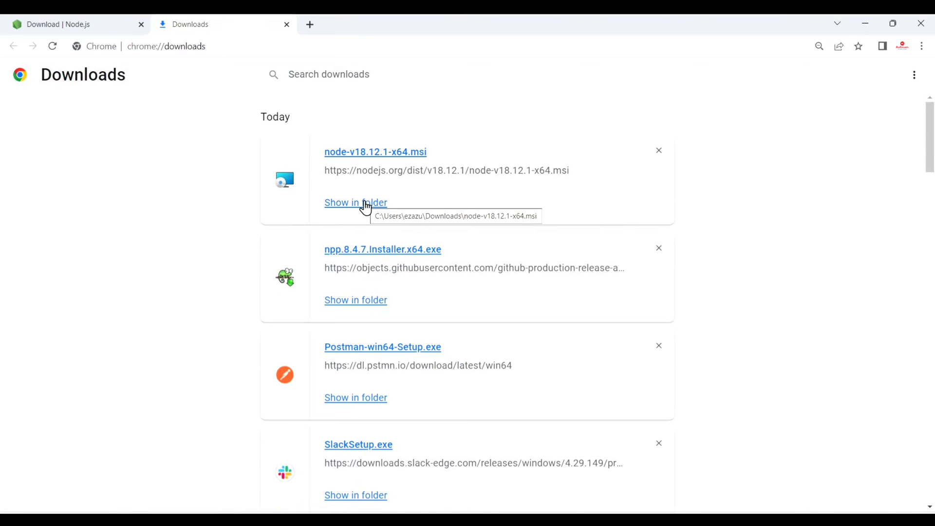
left_click(366, 209)
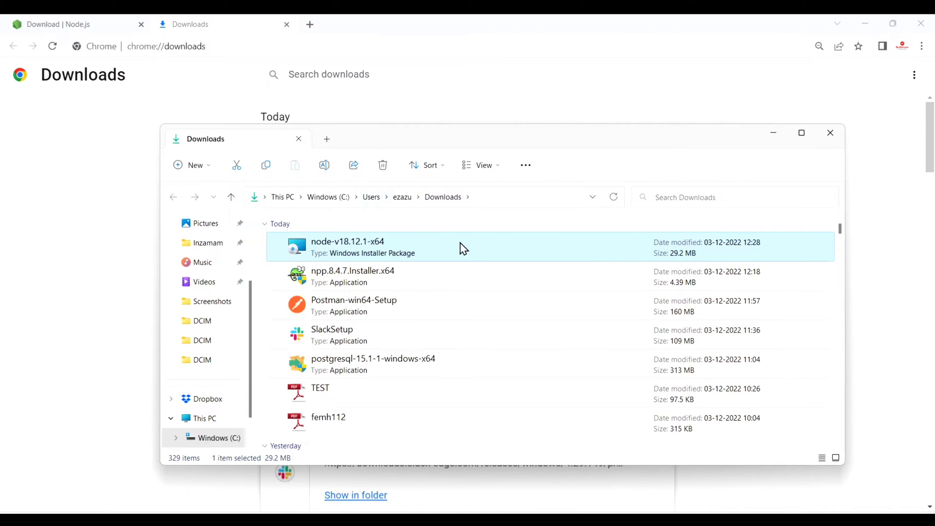
left_click(886, 21)
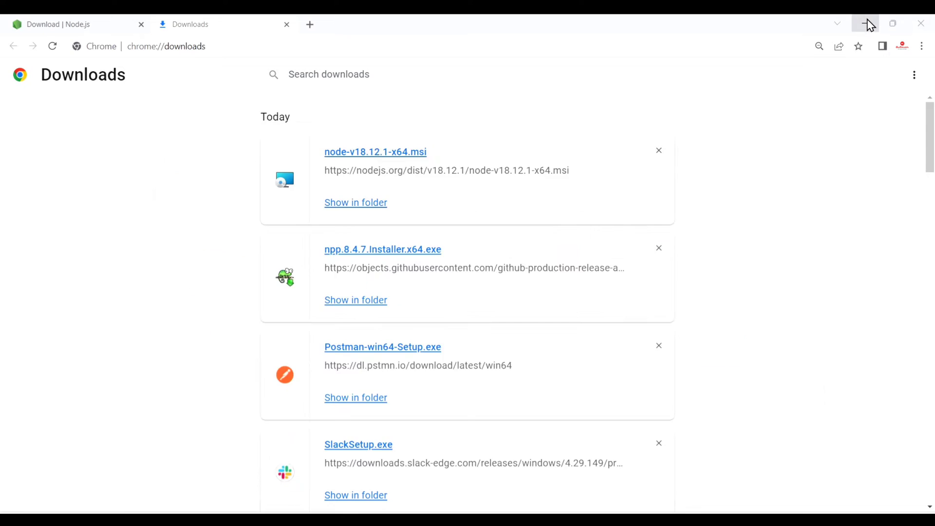
left_click(868, 23)
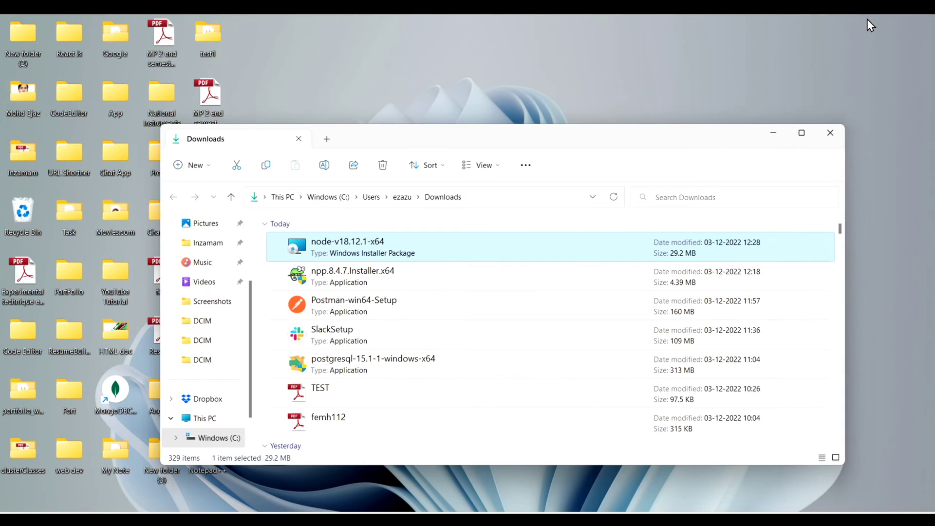
double_click(555, 254)
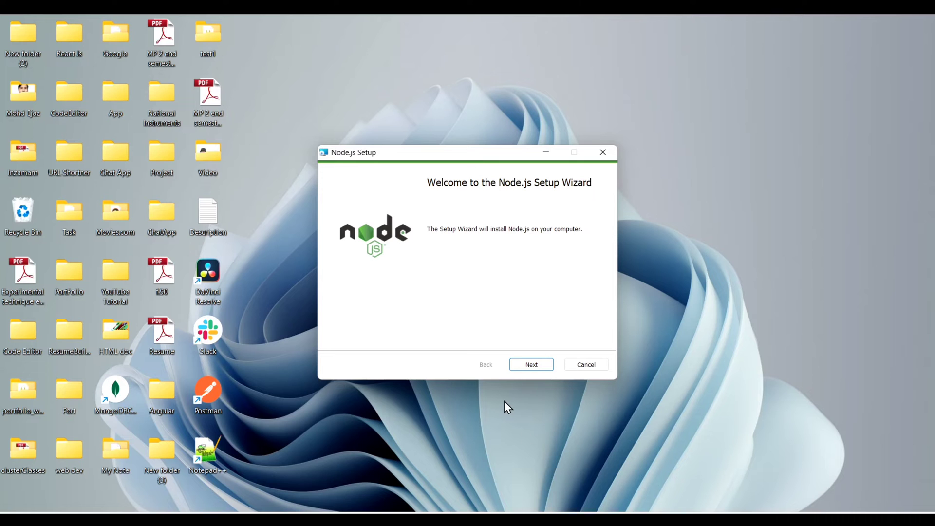
Start the Node.js setup wizard and accept the terms of the license agreement
left_click(531, 369)
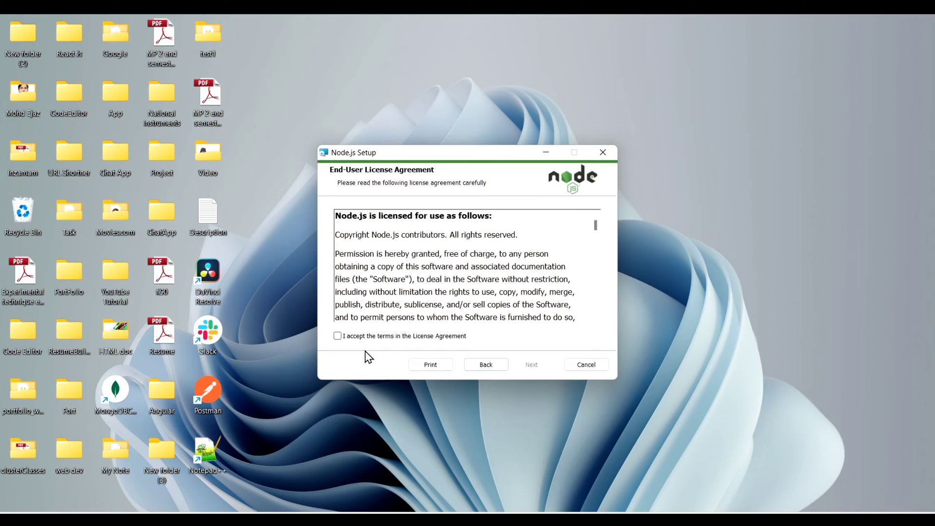
left_click(337, 336)
left_click(531, 373)
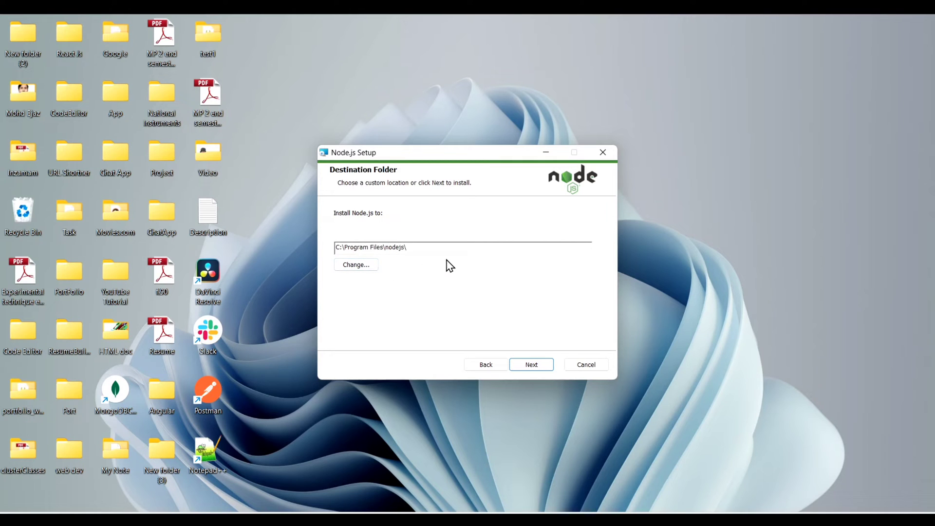
Install Node.js with the default destination folder, default features and no extra native-module tools, and finish the wizard
left_click(531, 364)
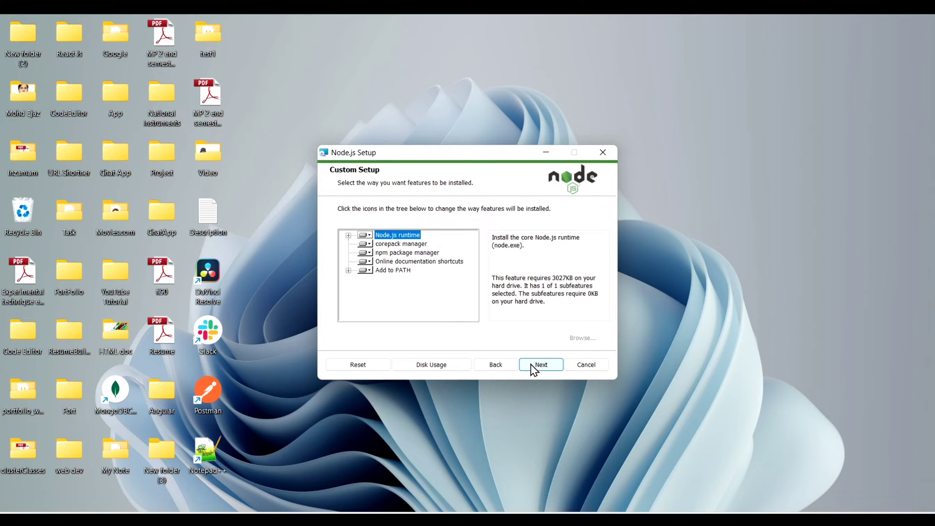
left_click(533, 366)
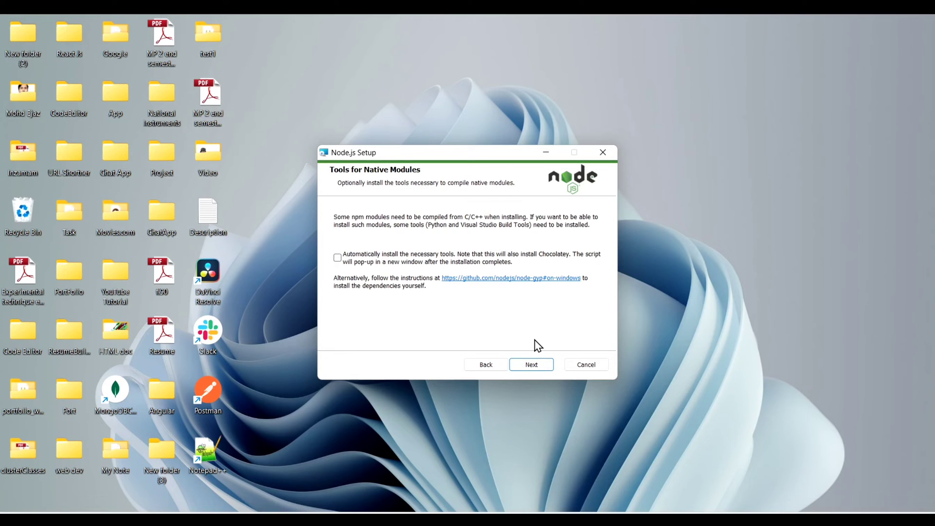
left_click(533, 366)
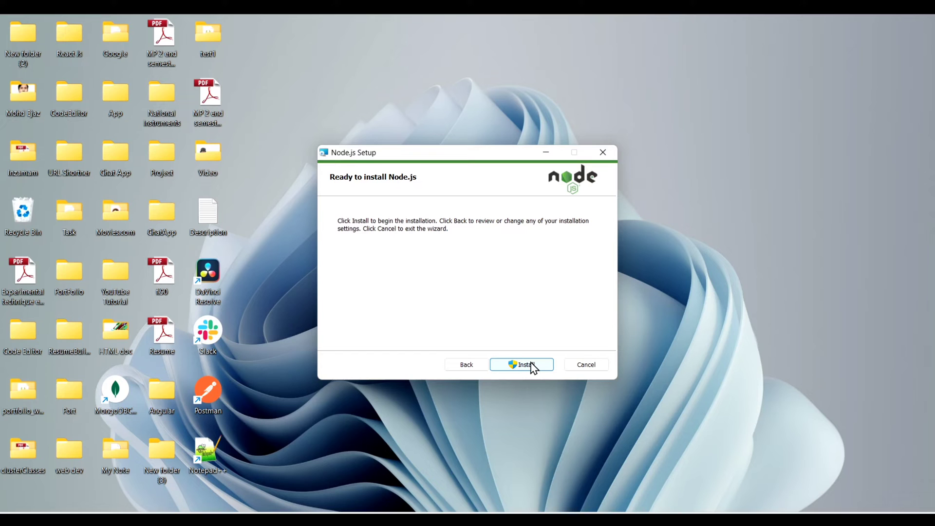
left_click(531, 364)
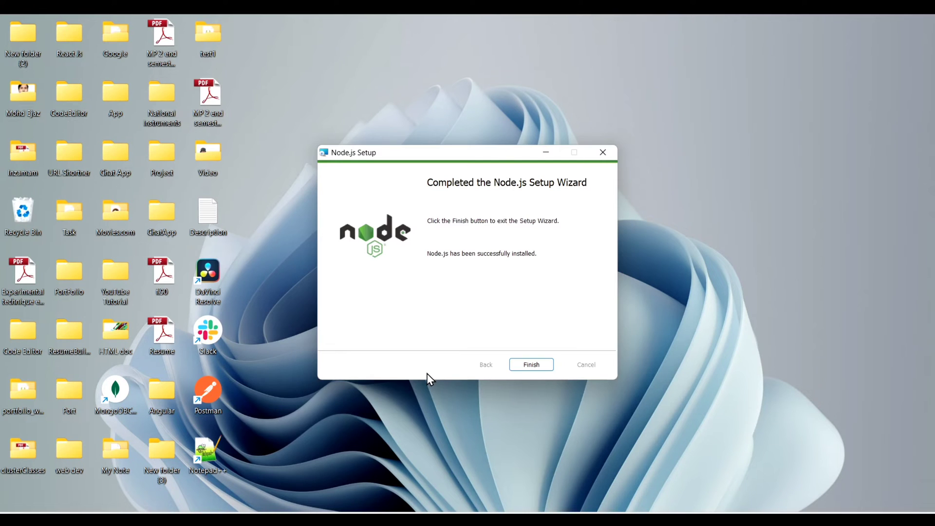
left_click(532, 365)
Open Command Prompt and check the installed Node.js version with node -v
key("super")
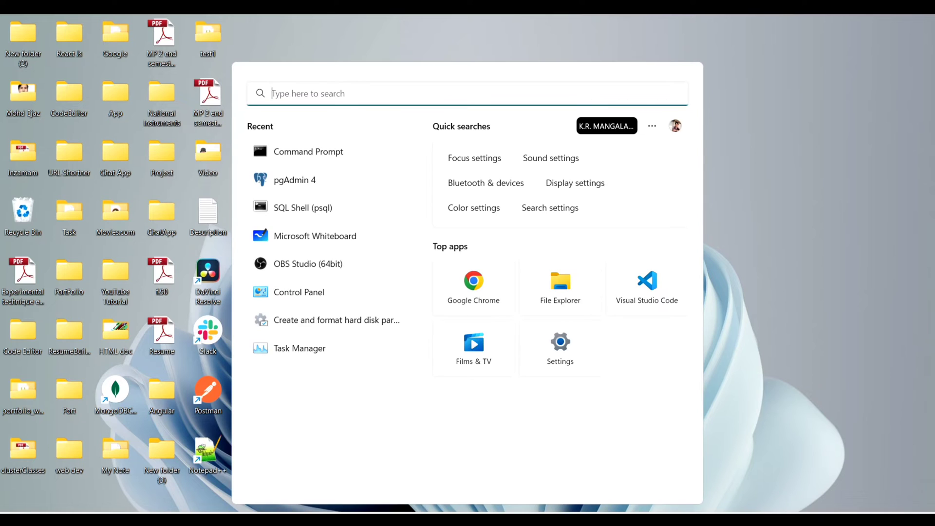
type("cmd")
key("Return")
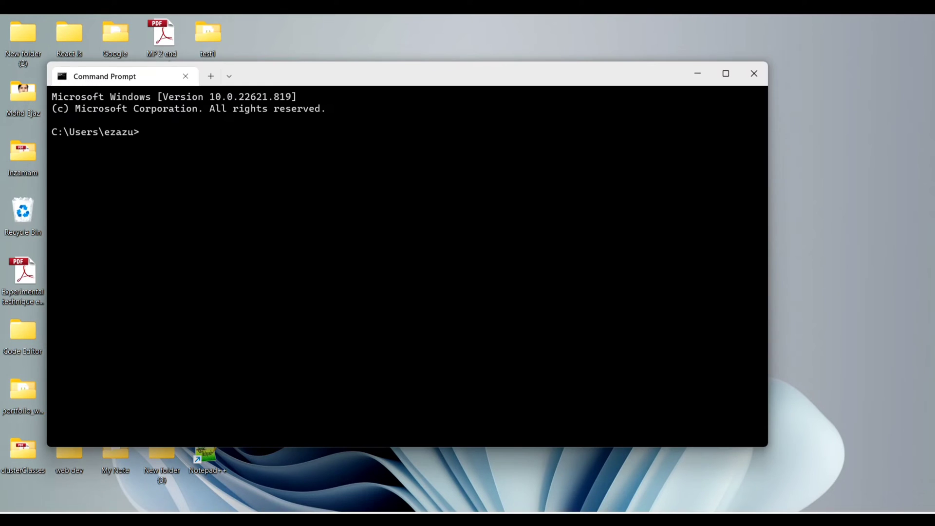
type("node -v")
key("Return")
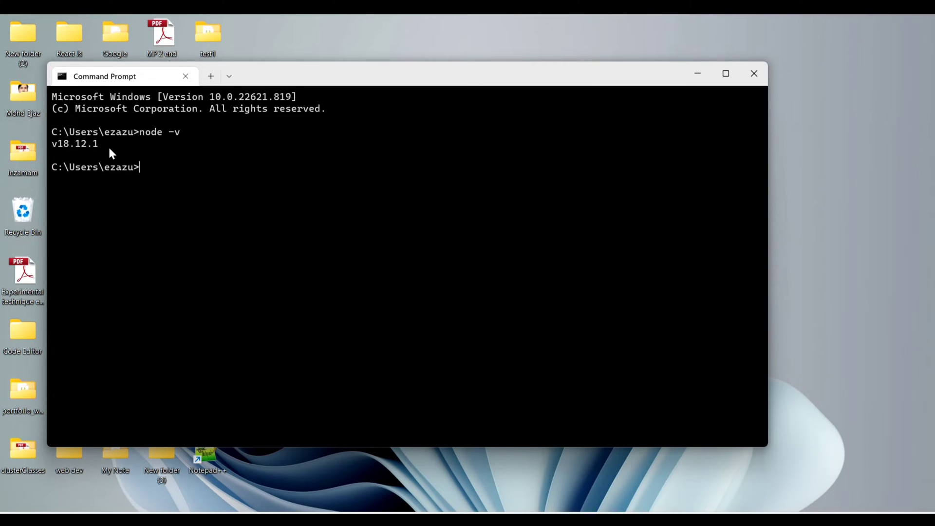
Check the installed npm version with npm -v
type("npm -v")
key("Return")
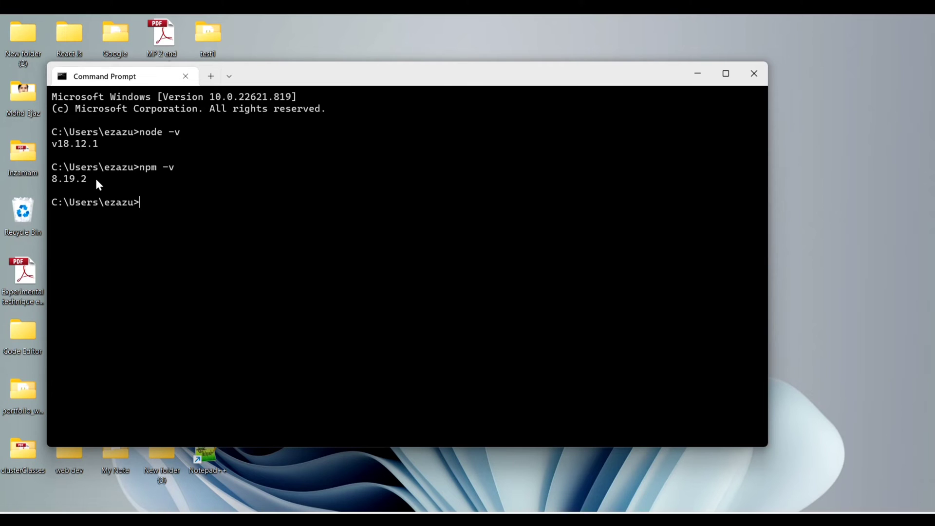
left_click_drag(94, 177, 14, 176)
left_click(100, 143)
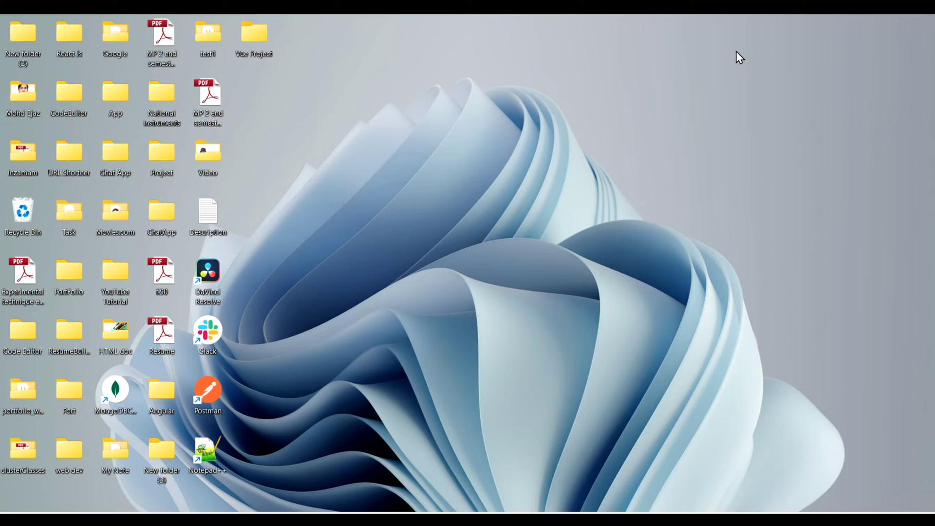
left_click(628, 519)
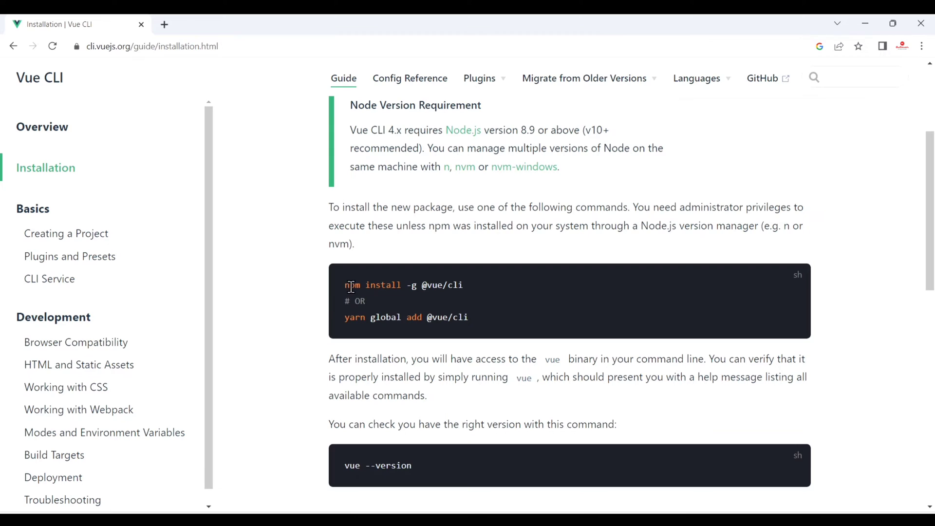
left_click_drag(351, 286, 470, 290)
key("ctrl+c")
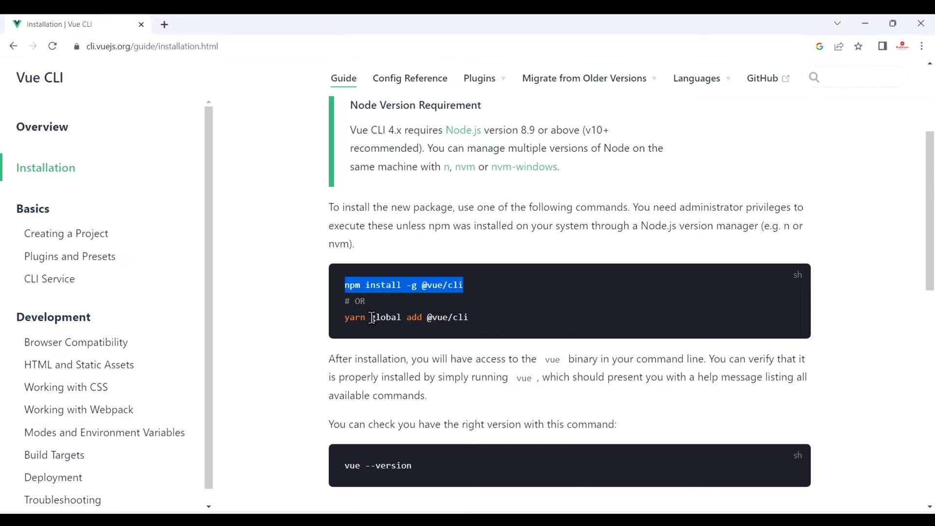
left_click(870, 18)
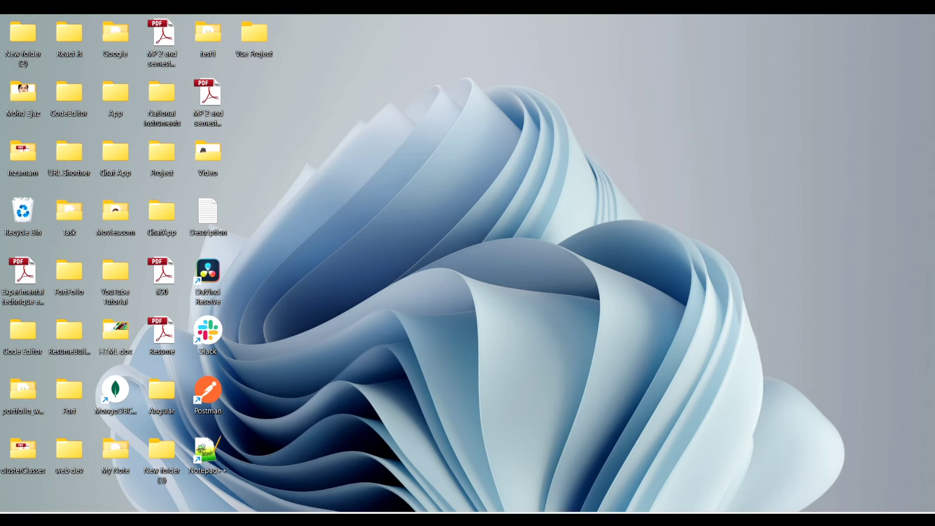
key("super+s")
type("cmd")
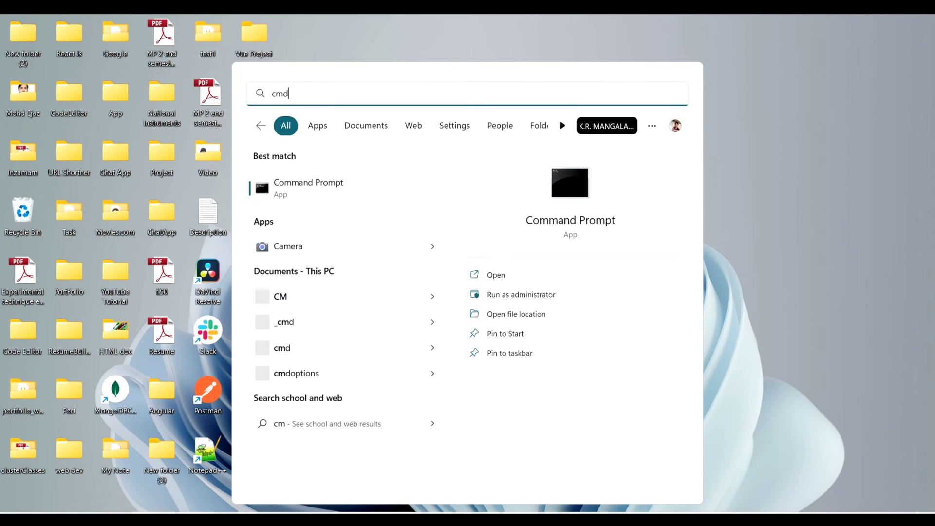
key("Return")
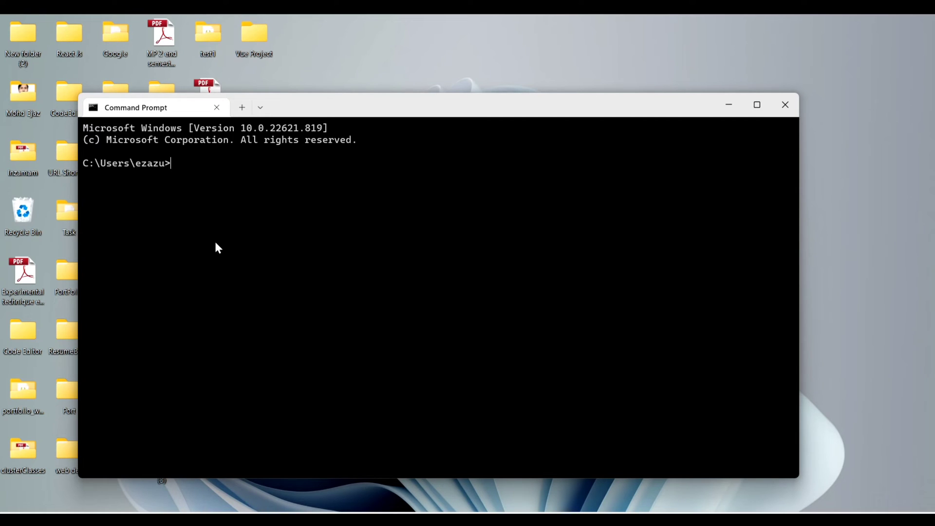
key("ctrl+v")
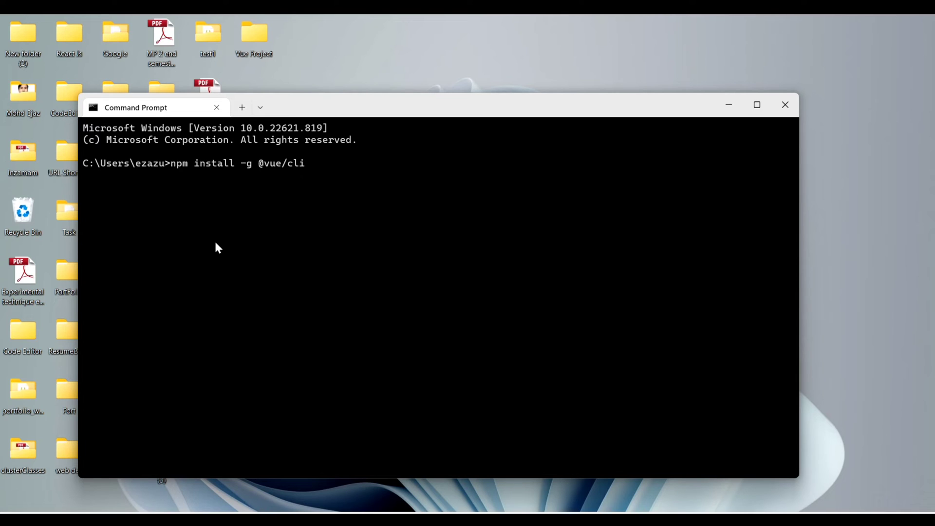
key("Return")
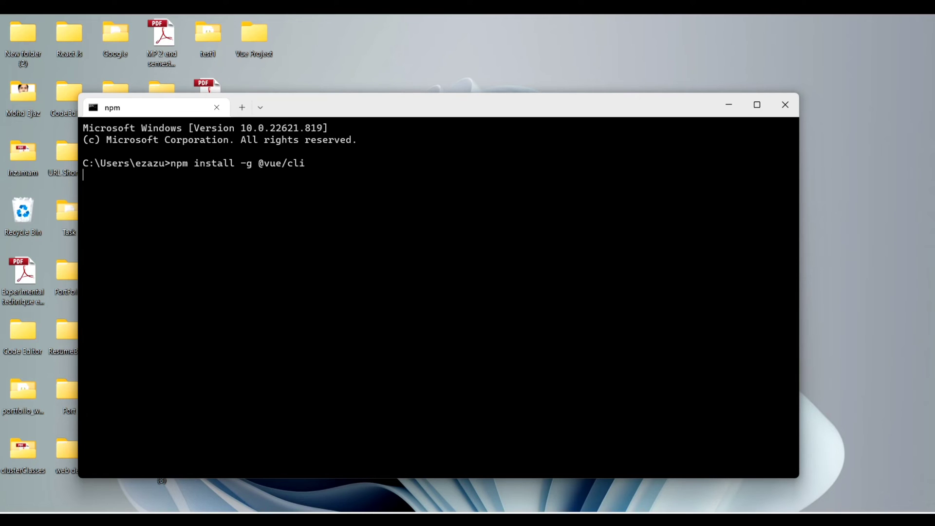
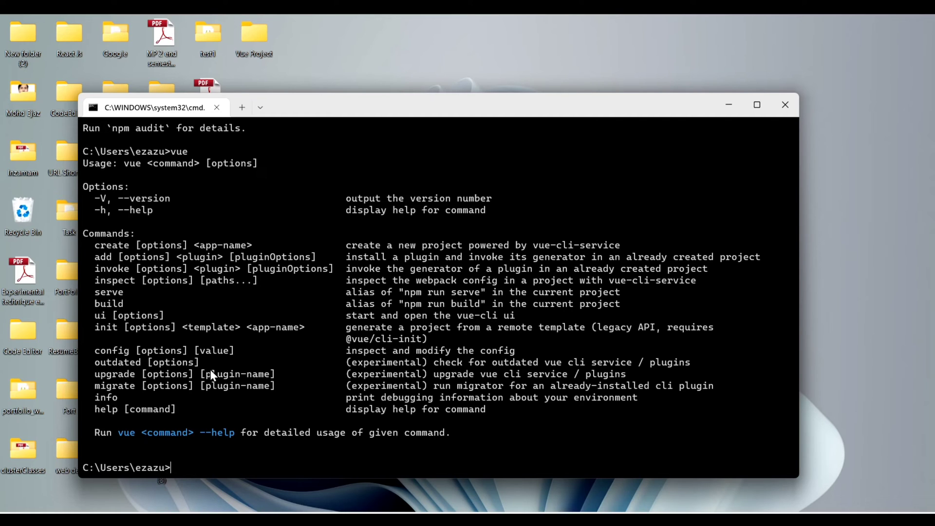
Check the installed Vue CLI version with vue -V and close Command Prompt
type("-V")
key("Return")
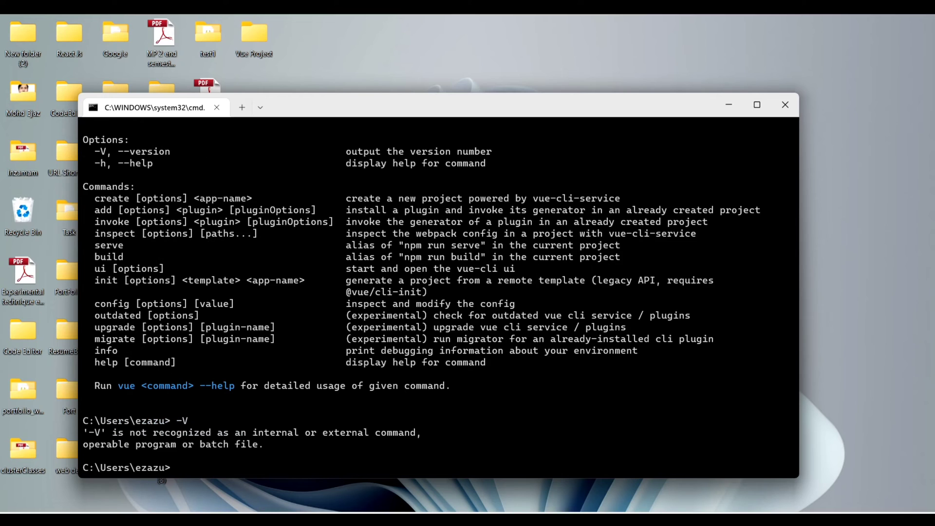
type("vue -V")
key("Return")
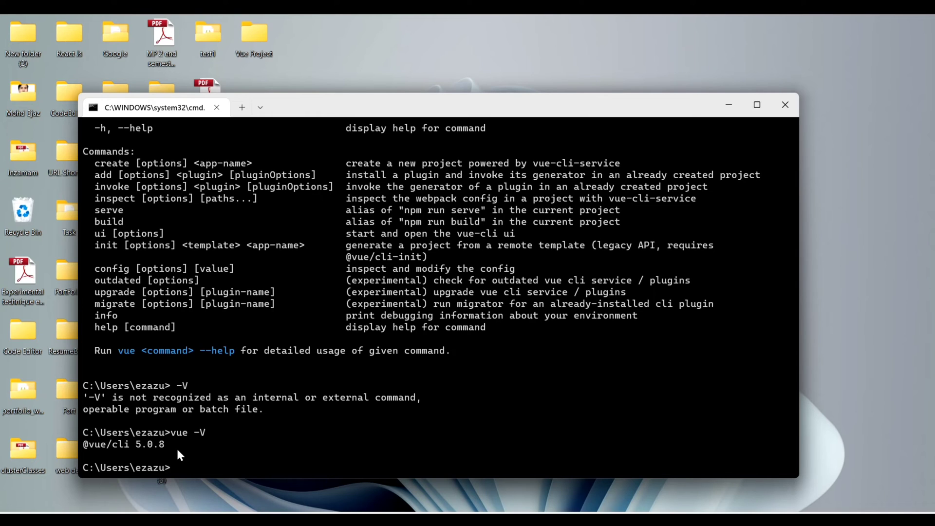
left_click_drag(176, 443, 88, 437)
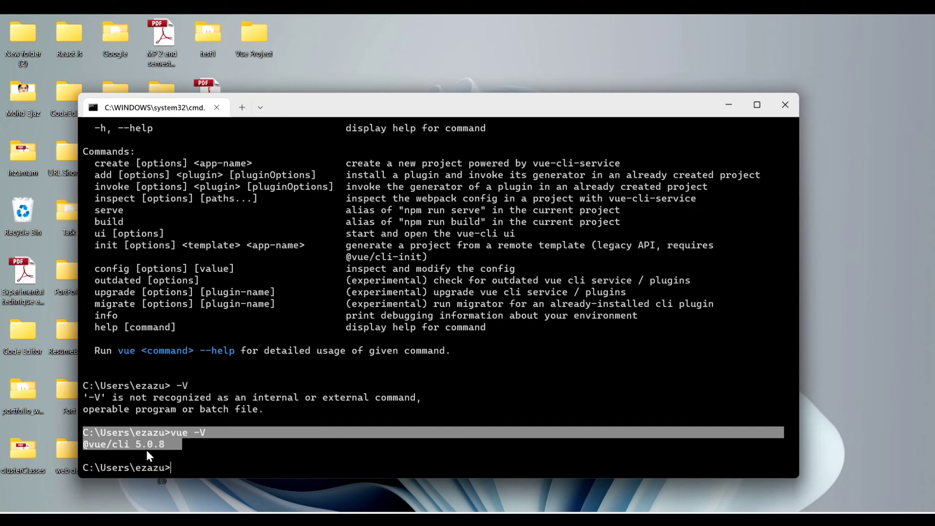
left_click(786, 106)
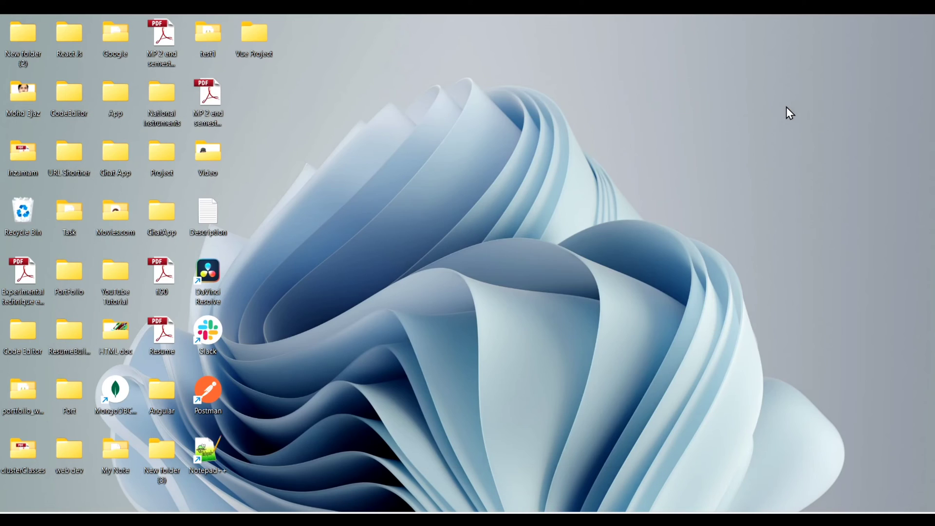
Open the Vue Project folder on the desktop and launch Command Prompt from that folder with cmd
double_click(243, 28)
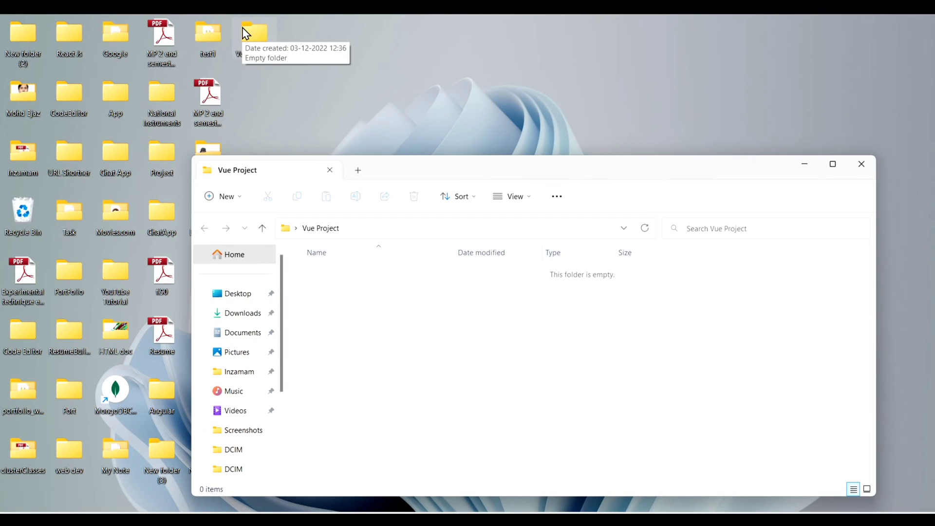
left_click(397, 228)
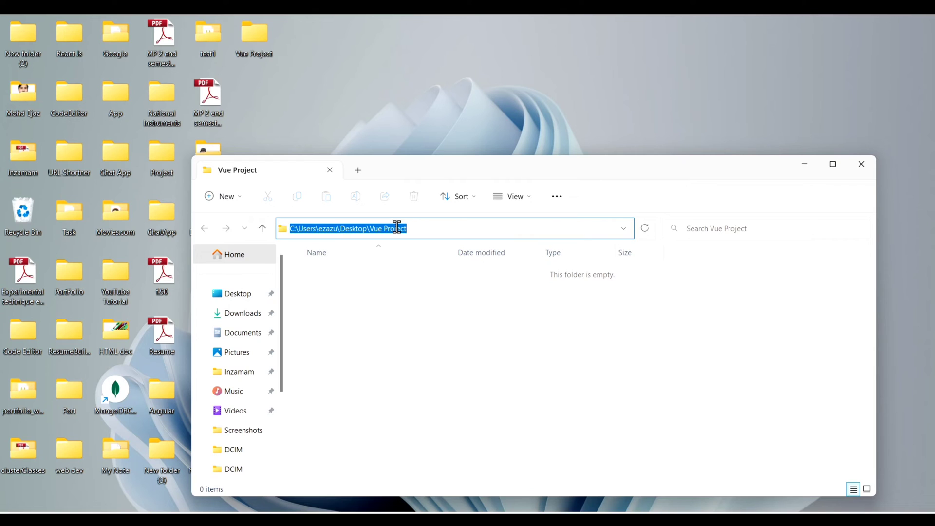
type("cmd")
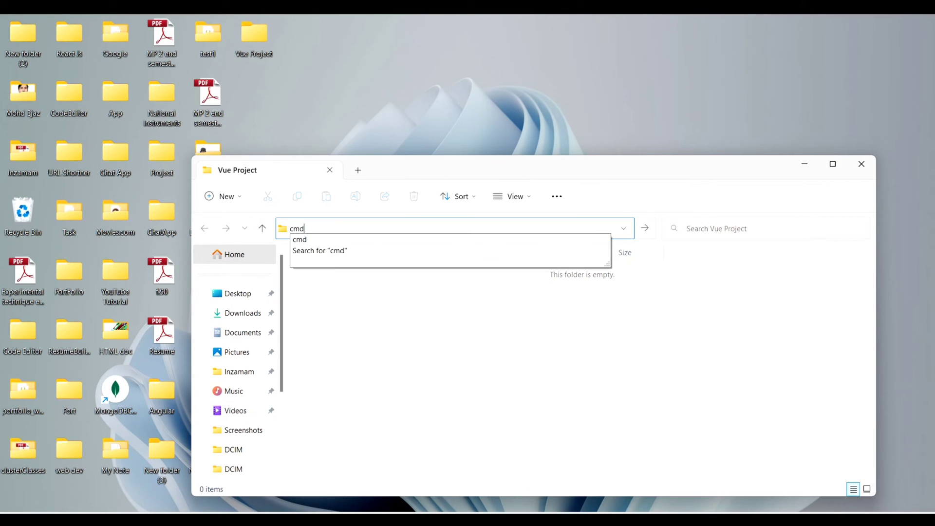
key("Return")
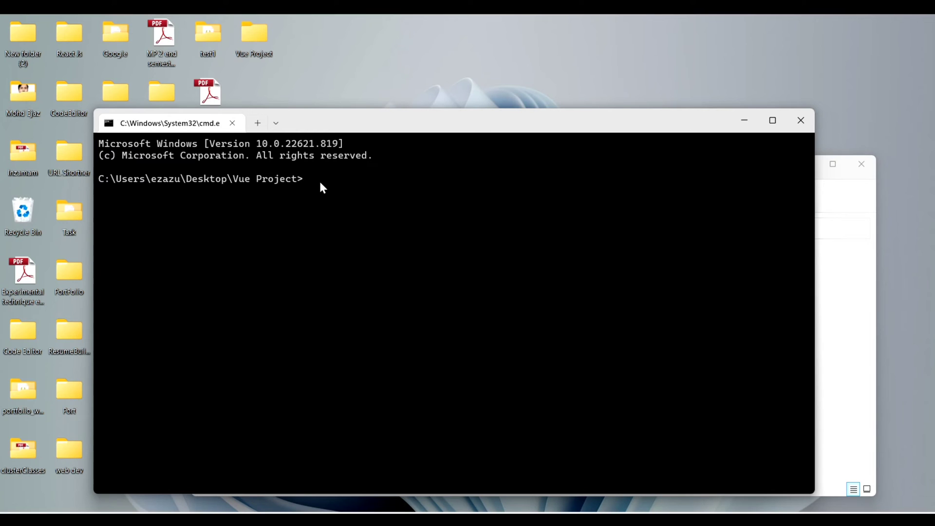
Start creating a Vue project in the Vue Project folder with vue create demo-project
left_click_drag(320, 180, 158, 195)
left_click(352, 179)
type("vue create")
type("demo-")
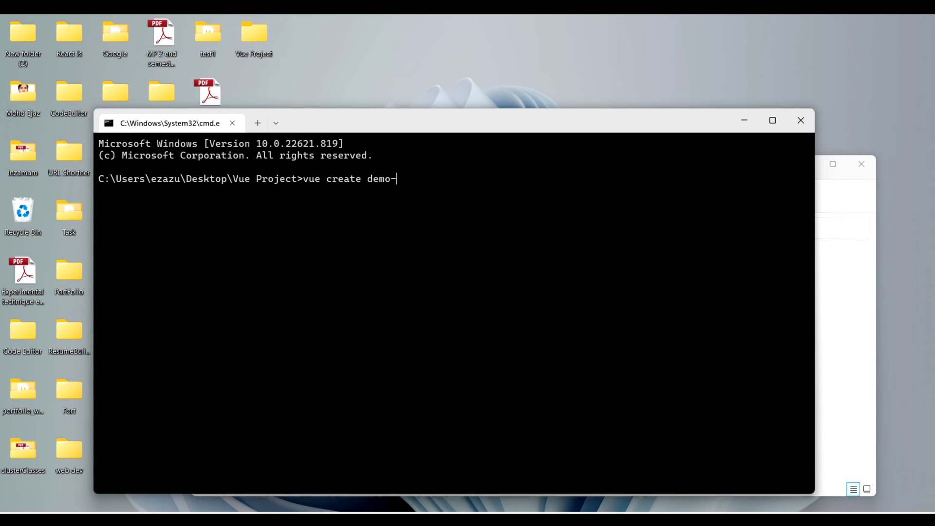
type("project")
key("Return")
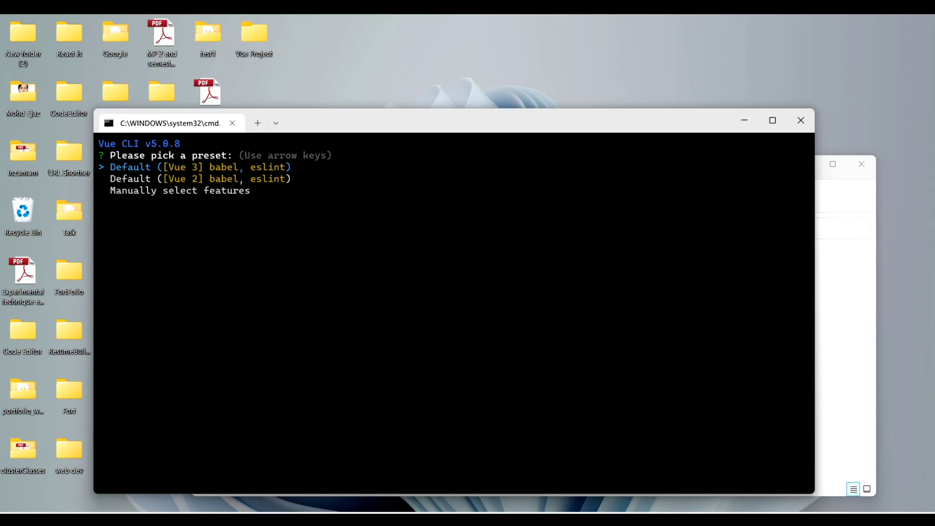
Generate the project with the Default ([Vue 3] babel, eslint) preset and NPM as the package manager
key("Return")
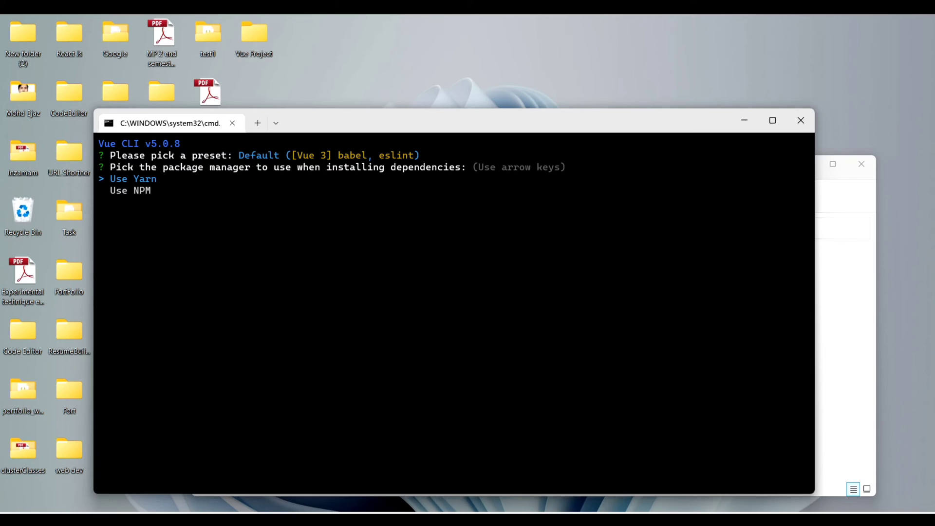
key("Down")
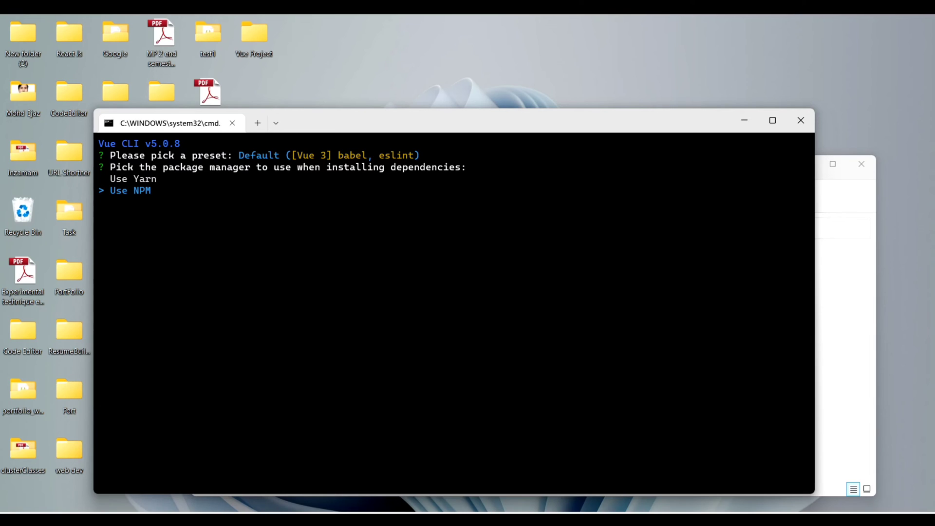
key("Return")
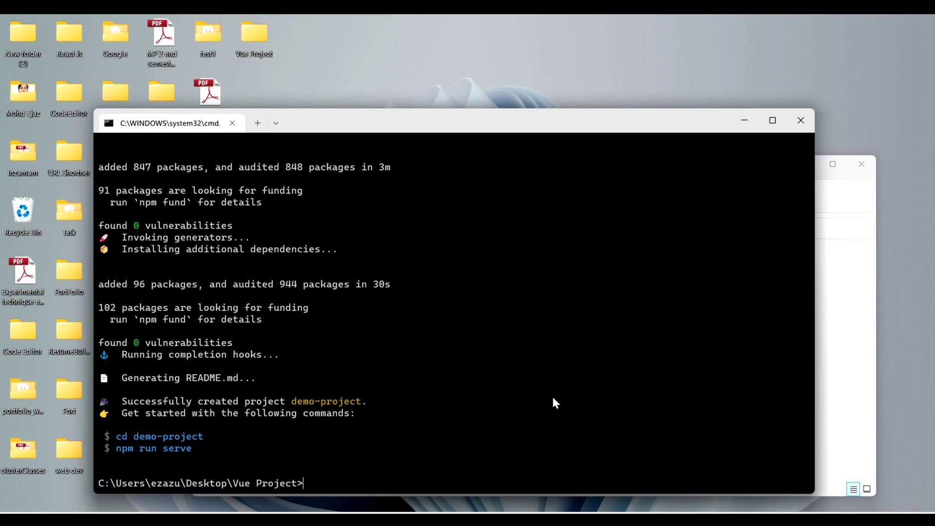
Change into the demo-project directory and start the development server with npm run serve
type("cd demo-project")
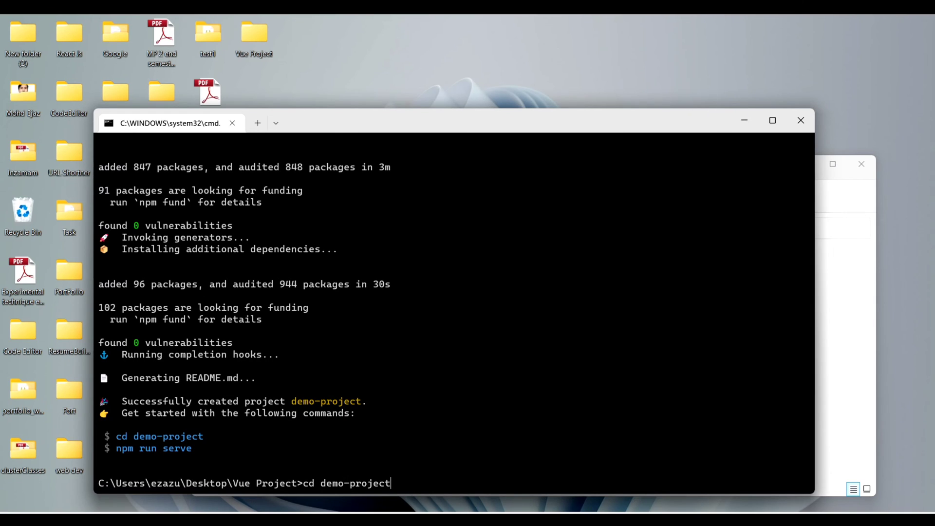
key("Return")
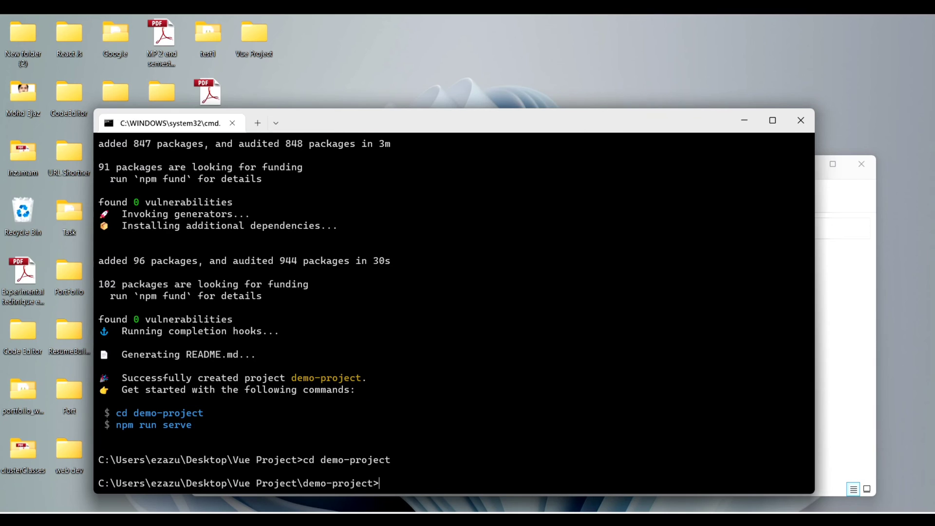
type("npm run serve")
key("Return")
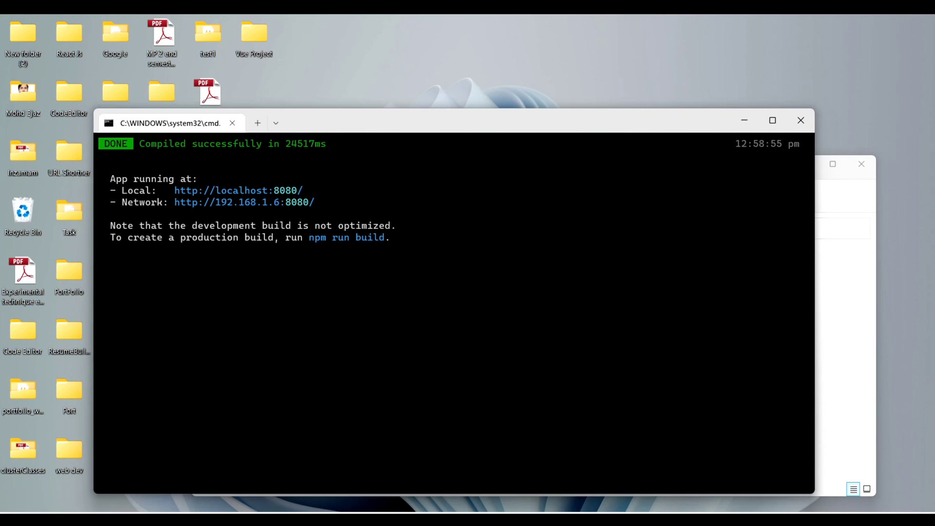
Switch to Chrome and request localhost:8080 in a new tab
key("alt+Tab")
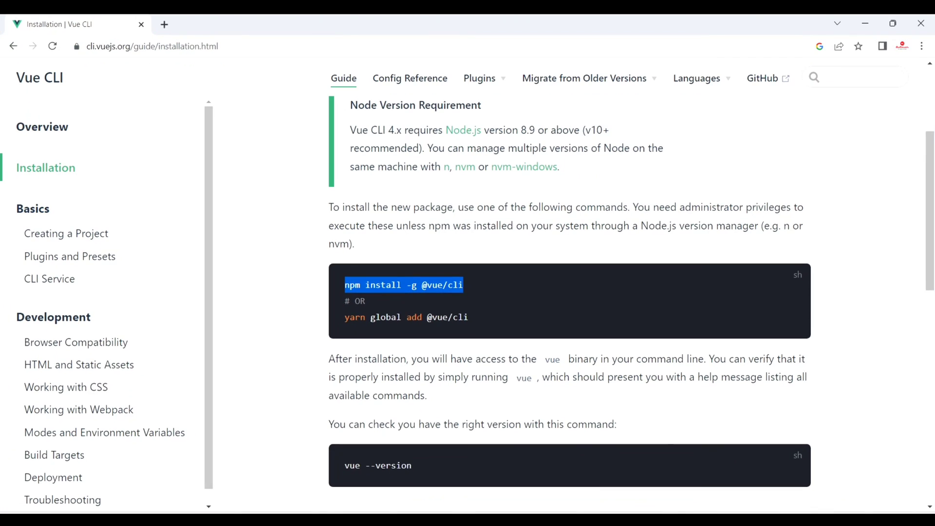
left_click(163, 23)
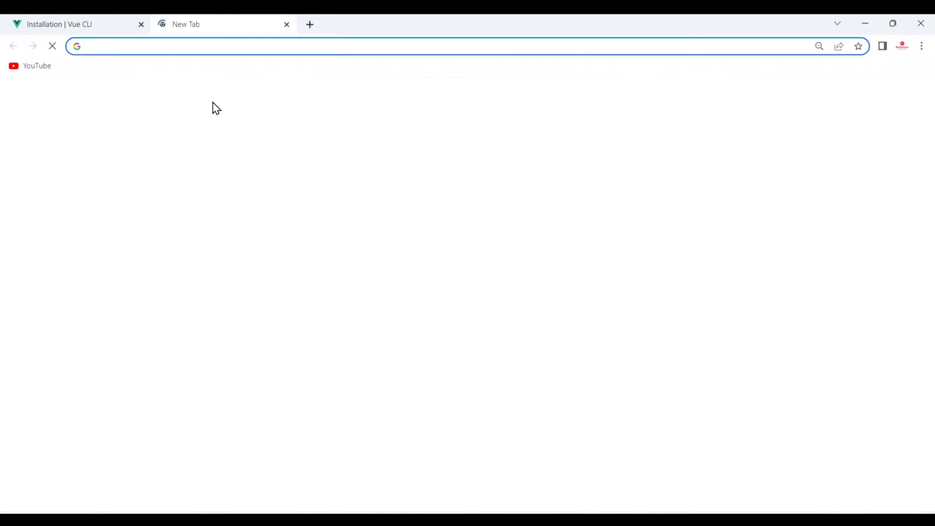
type("l")
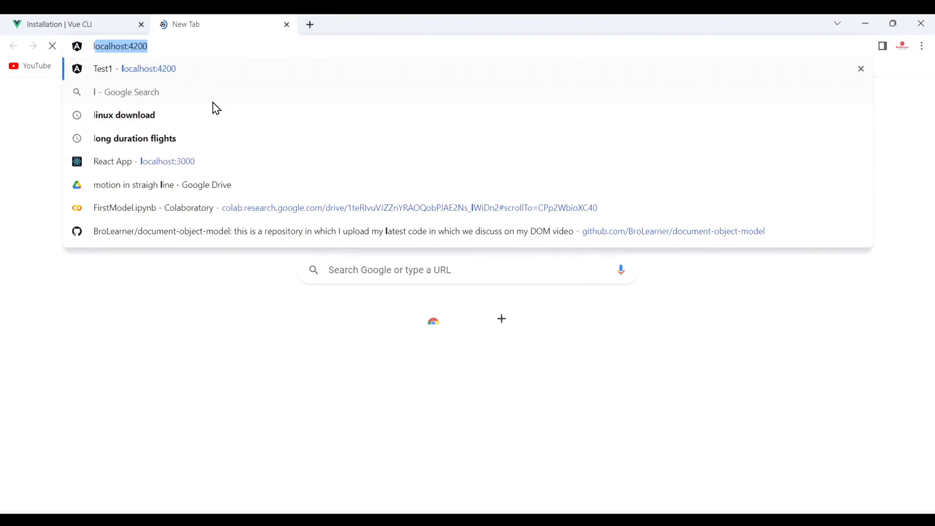
key("Right")
key("BackSpace")
key("BackSpace")
key("BackSpace")
key("BackSpace")
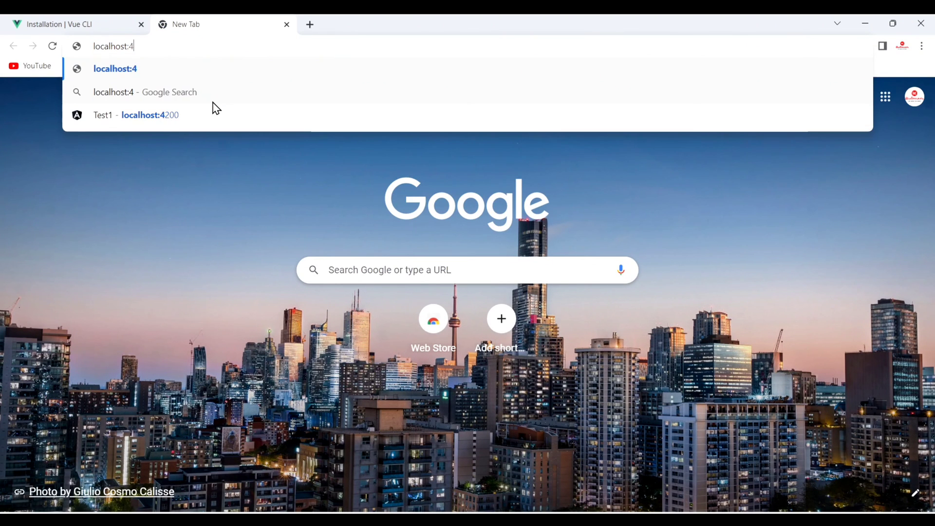
type("8080")
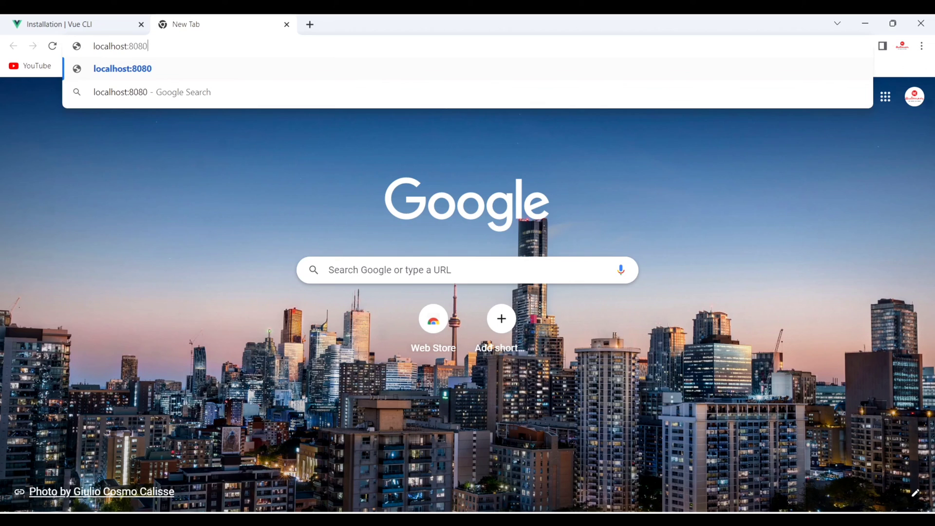
key("Return")
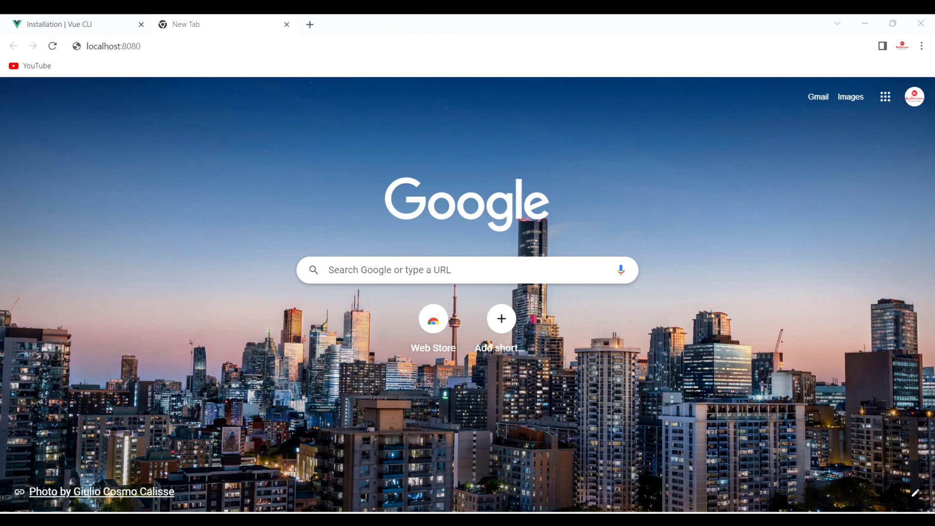
Check the app's local address in Command Prompt, return to Chrome and load localhost:8080 again
key("alt+Tab")
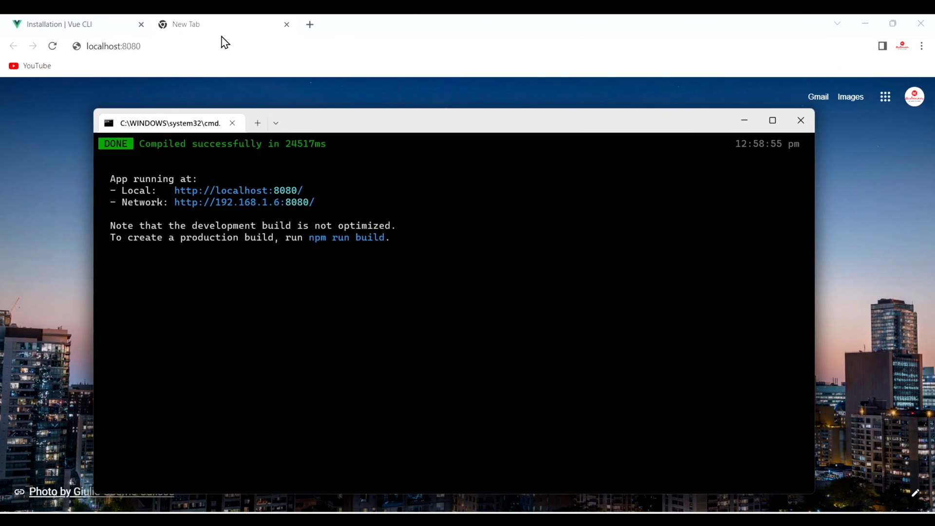
left_click(203, 49)
key("Return")
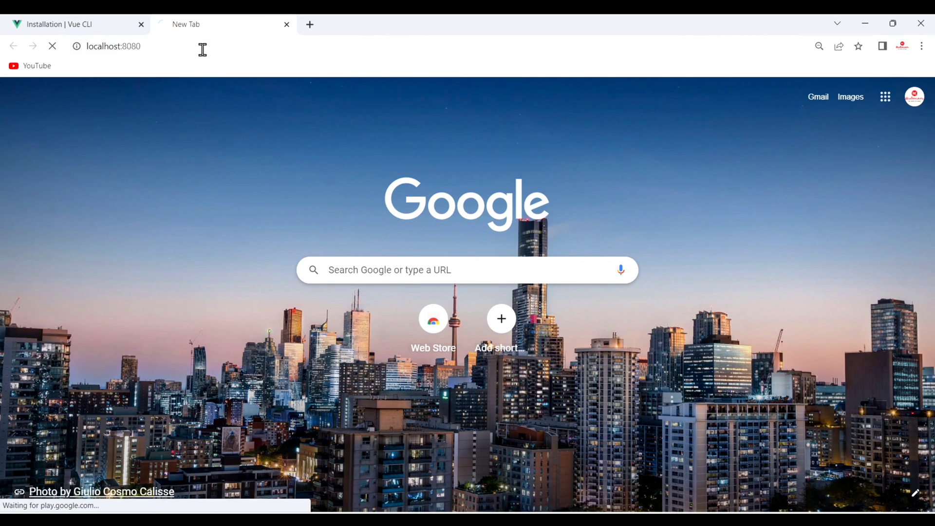